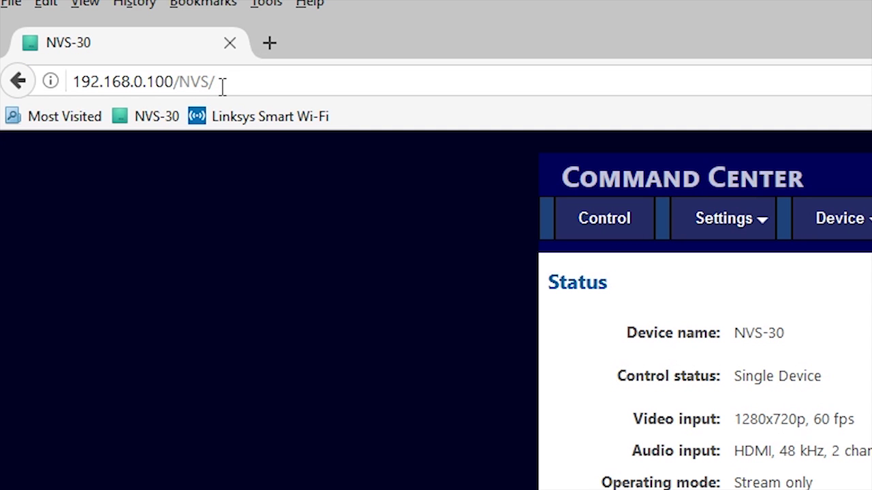
Step: Reload the Command Center page and enter the account password in the Authentication dialog
{"action": "left_click_drag", "start_coordinate": [222, 86], "coordinate": [239, 90]}
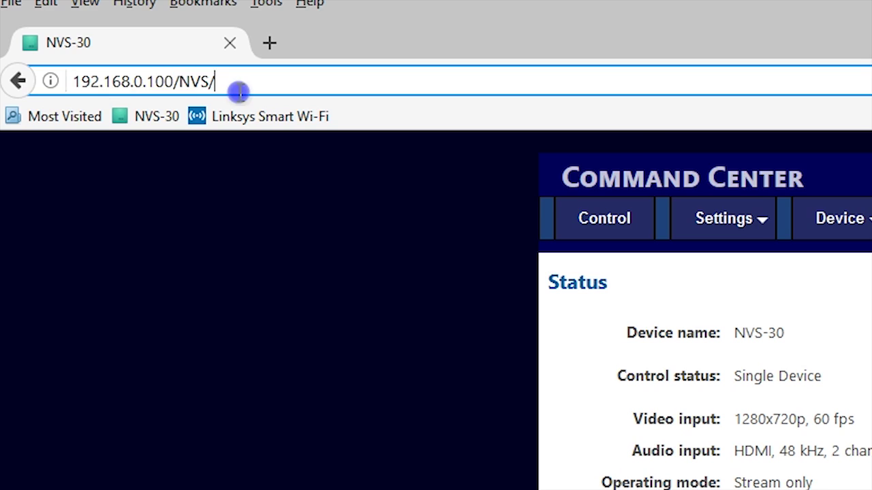
{"action": "key", "text": "Return"}
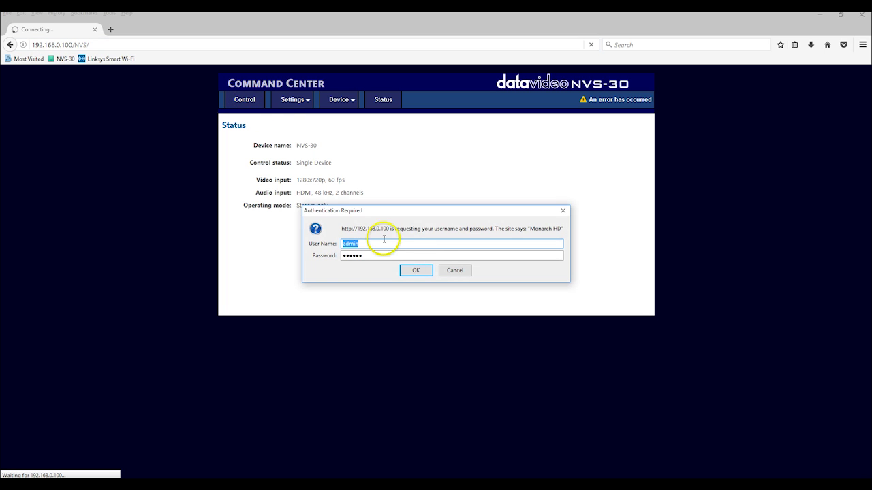
{"action": "left_click", "coordinate": [370, 257]}
{"action": "double_click", "coordinate": [370, 255]}
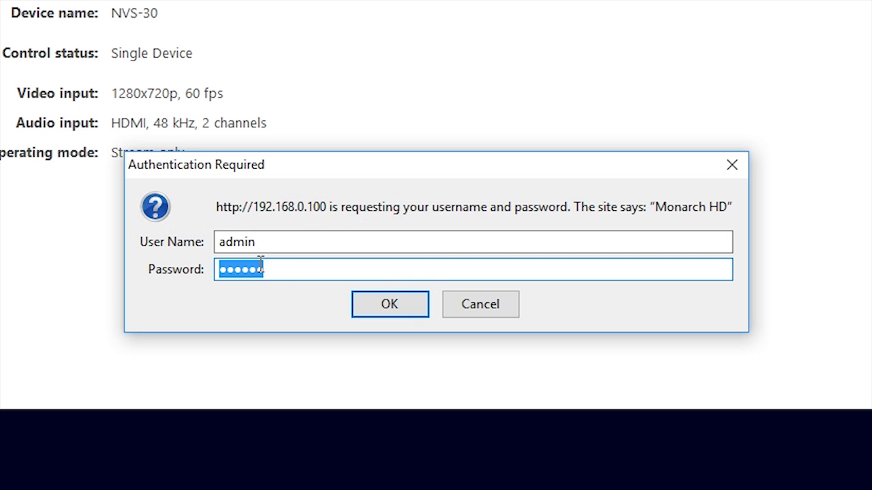
{"action": "type", "text": "admin"}
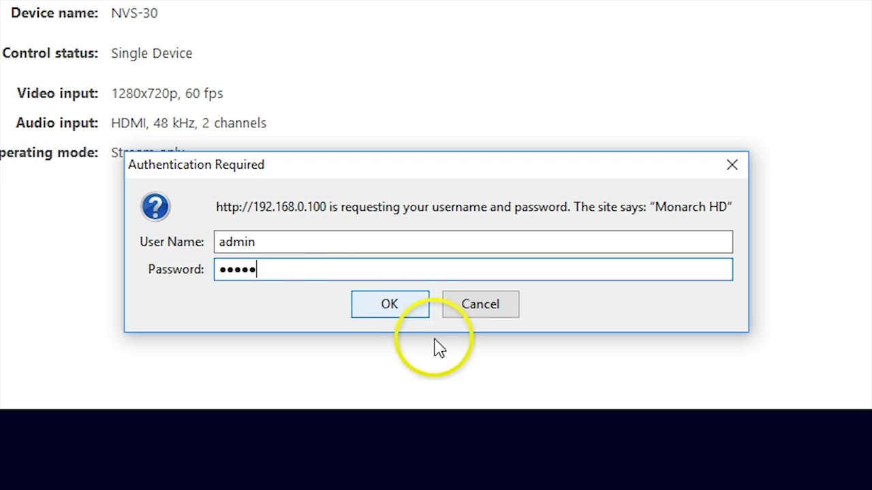
Step: Log in, dismiss the leftover login window, and list the Settings pages
{"action": "left_click", "coordinate": [399, 307]}
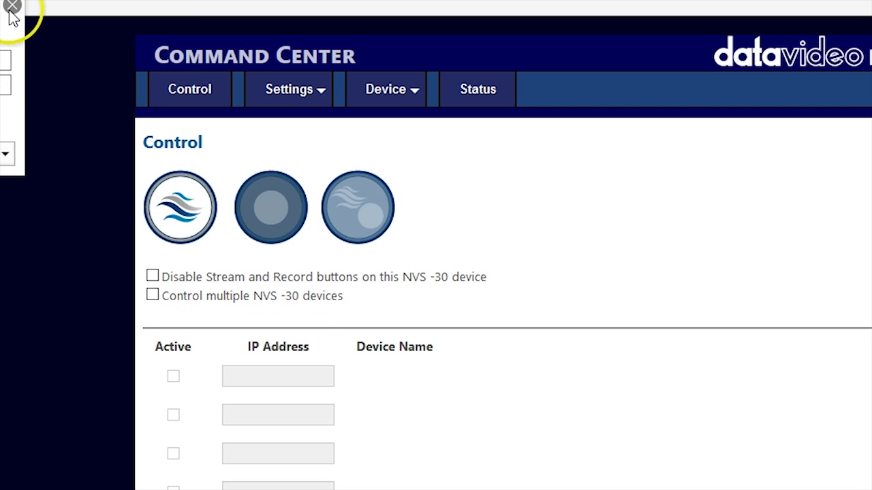
{"action": "left_click", "coordinate": [212, 99]}
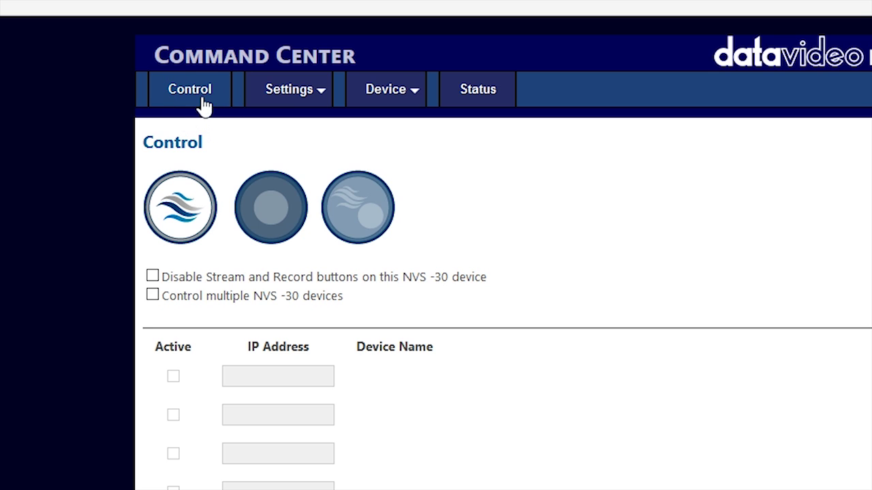
{"action": "left_click", "coordinate": [247, 106]}
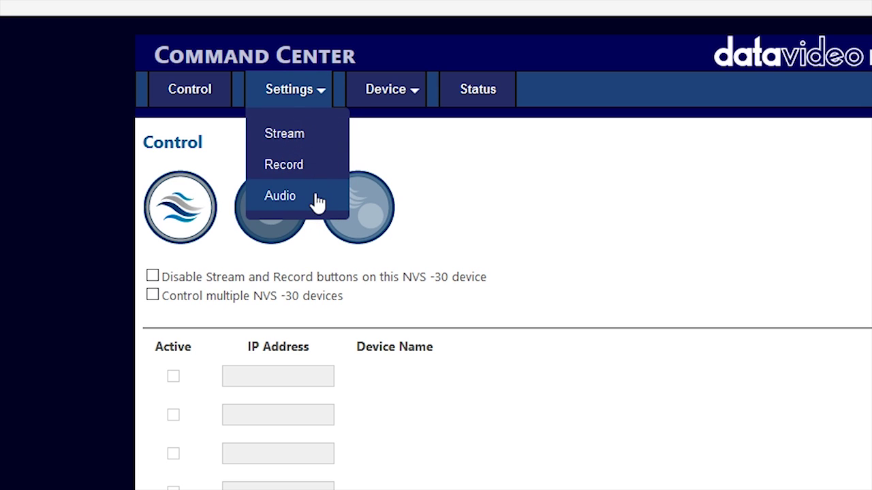
Step: Give the TwitchTV stream the 1920 x 1080 encoding preset and the High advanced profile
{"action": "left_click", "coordinate": [321, 136]}
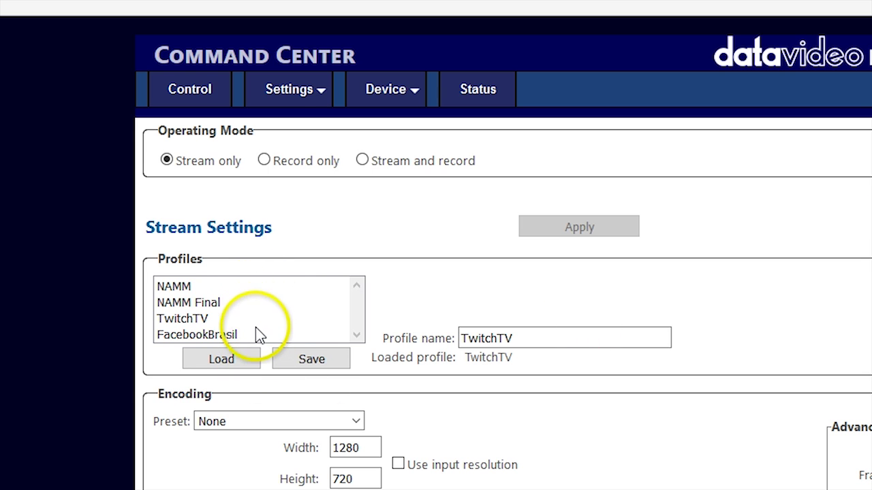
{"action": "left_click", "coordinate": [360, 330]}
{"action": "left_click", "coordinate": [341, 419]}
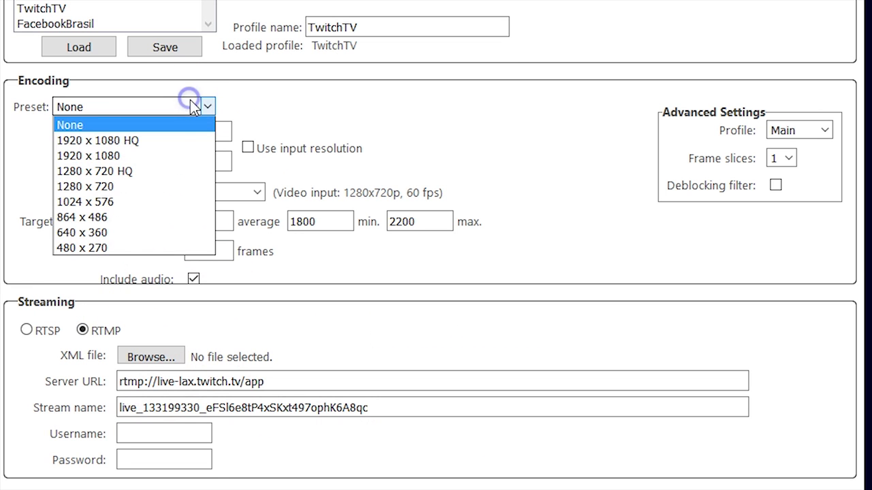
{"action": "left_click", "coordinate": [158, 154]}
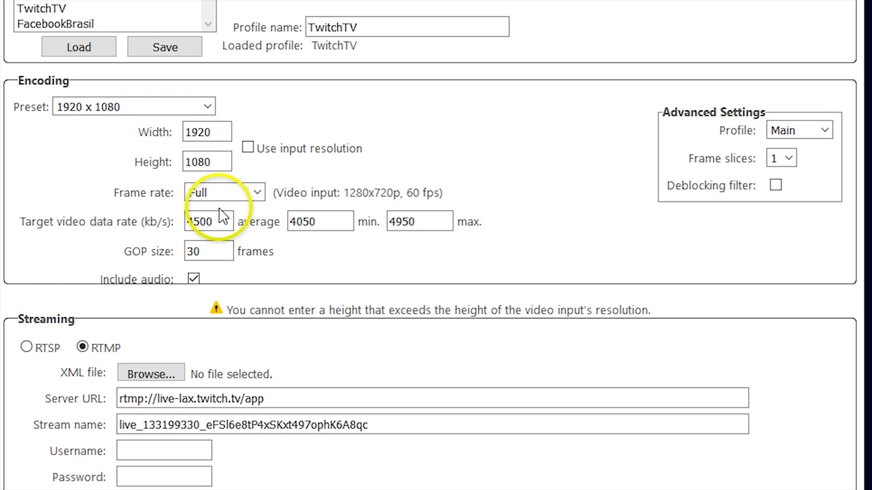
{"action": "left_click", "coordinate": [218, 219]}
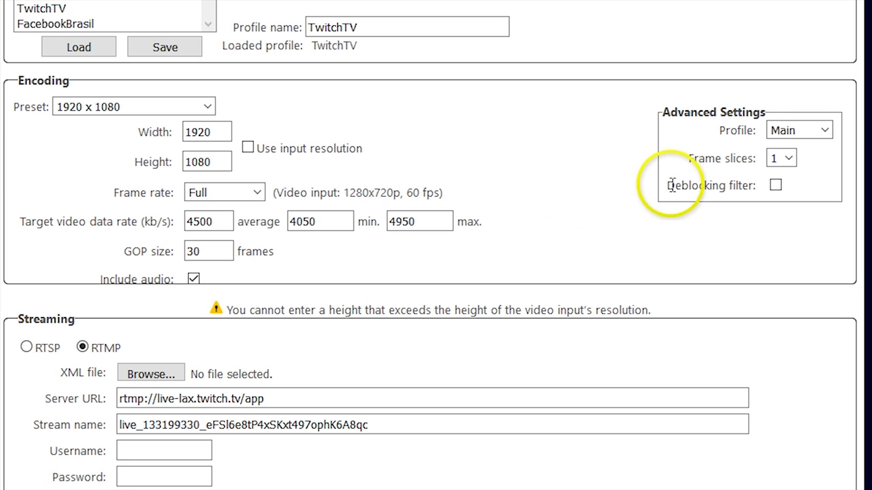
{"action": "left_click", "coordinate": [823, 130]}
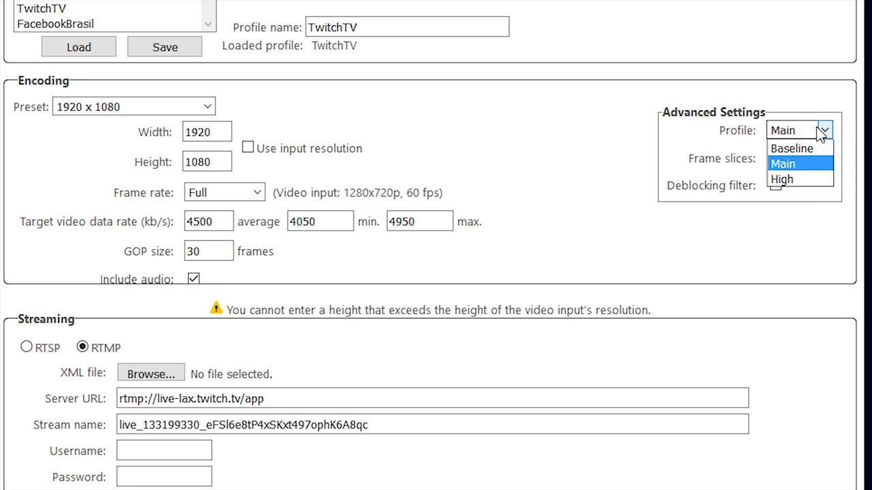
{"action": "left_click", "coordinate": [804, 179]}
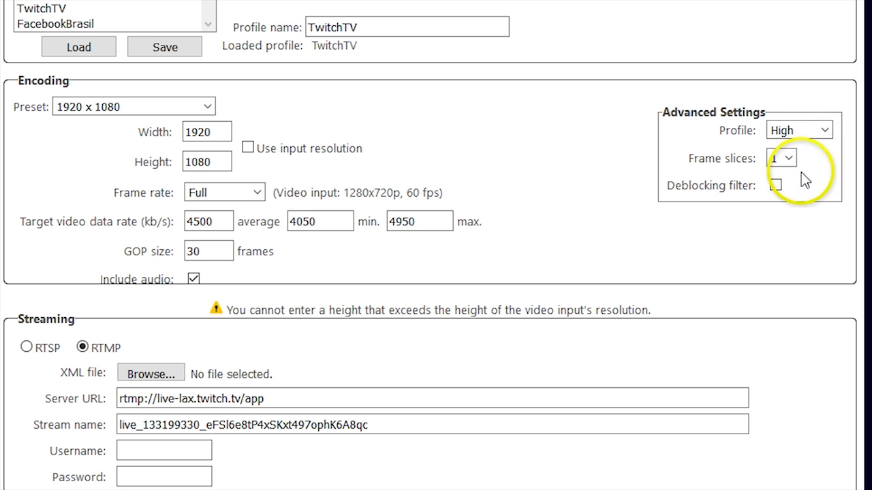
Step: Clear the stream's Server URL and Stream name fields
{"action": "left_click_drag", "start_coordinate": [264, 399], "coordinate": [107, 406]}
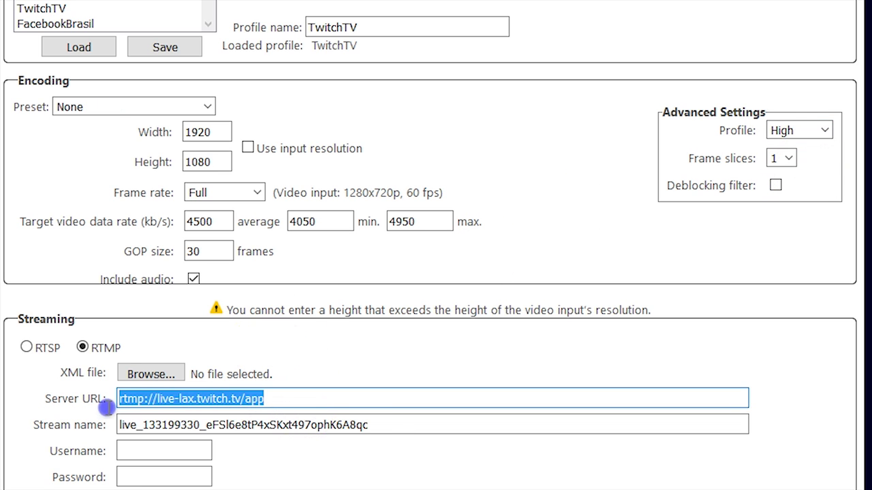
{"action": "key", "text": "BackSpace"}
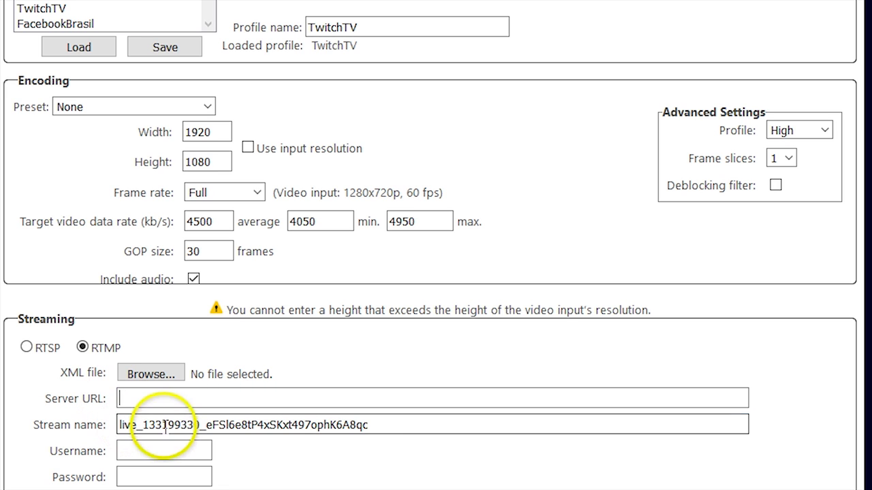
{"action": "double_click", "coordinate": [165, 425]}
{"action": "key", "text": "BackSpace"}
{"action": "left_click", "coordinate": [268, 344]}
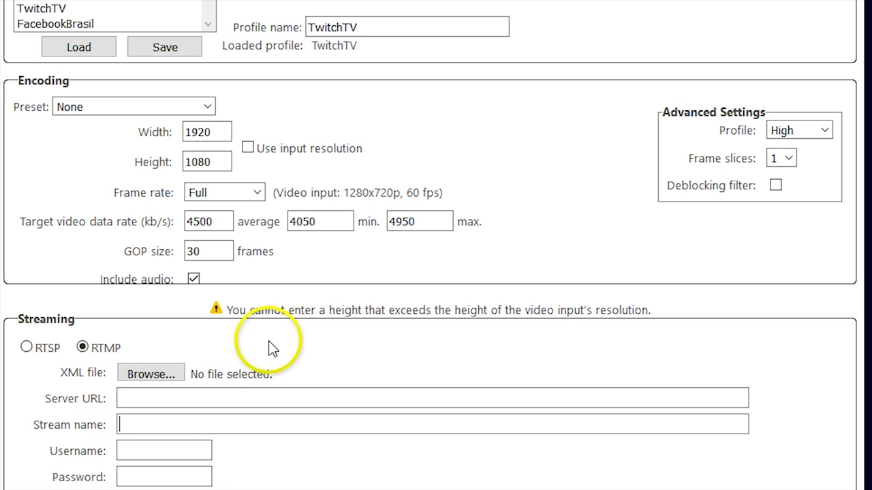
{"action": "left_click", "coordinate": [345, 335]}
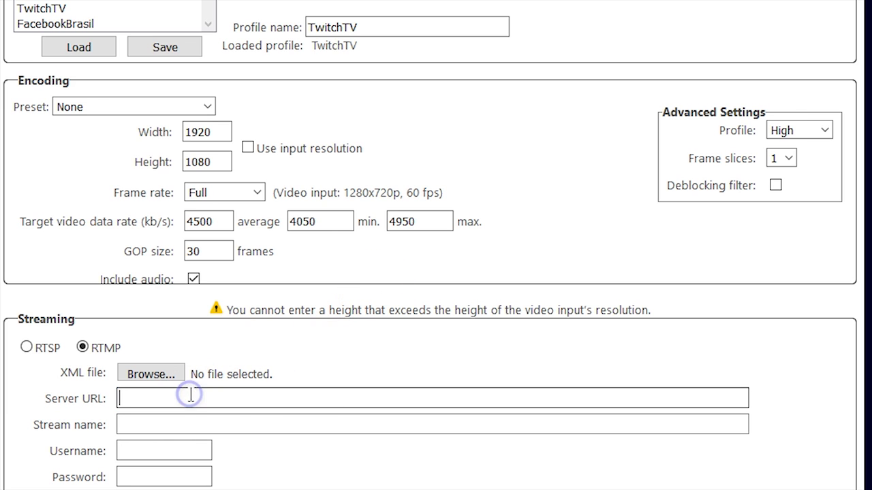
Step: Switch the stream encoding preset to 1280 x 720
{"action": "left_click", "coordinate": [177, 421]}
{"action": "left_click", "coordinate": [381, 336]}
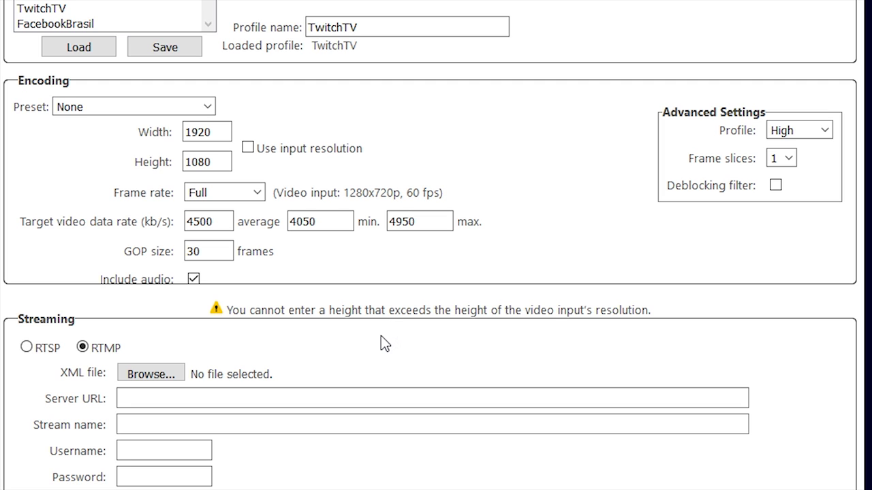
{"action": "left_click", "coordinate": [206, 106]}
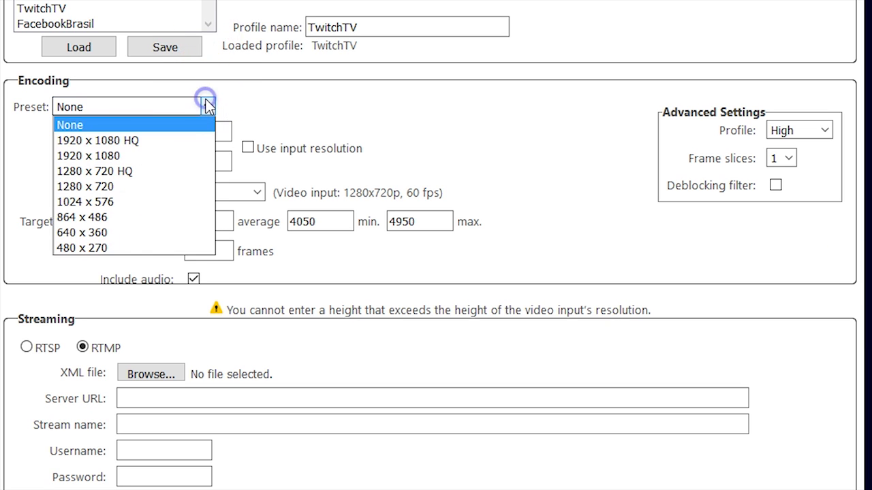
{"action": "left_click", "coordinate": [156, 187]}
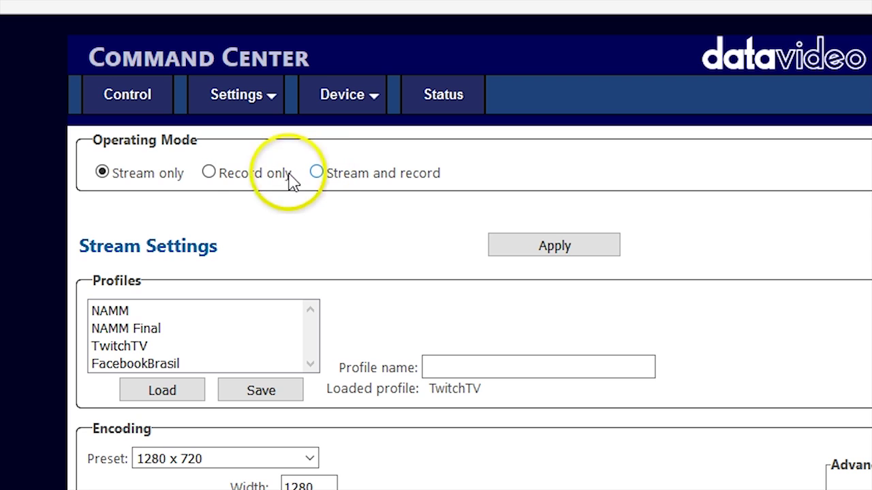
Step: Set Record only mode and save a '720p60 @ 30Mbps' record profile to the empty second slot
{"action": "left_click", "coordinate": [260, 177]}
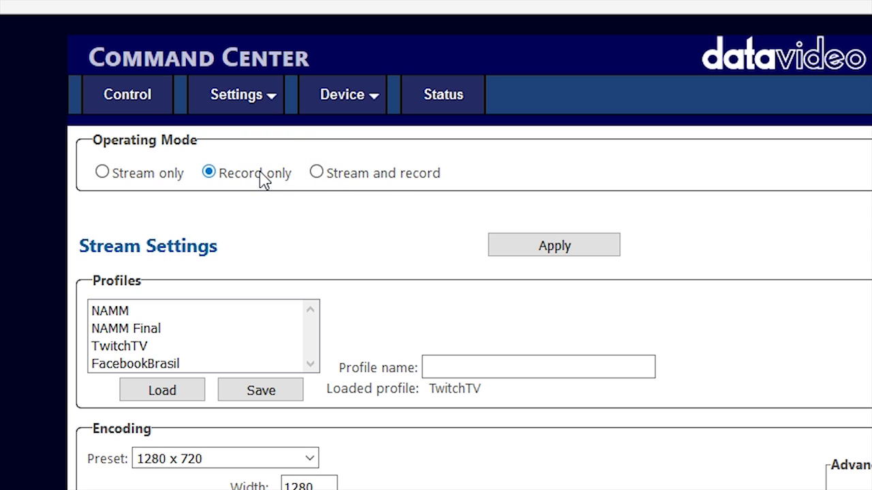
{"action": "left_click", "coordinate": [381, 190]}
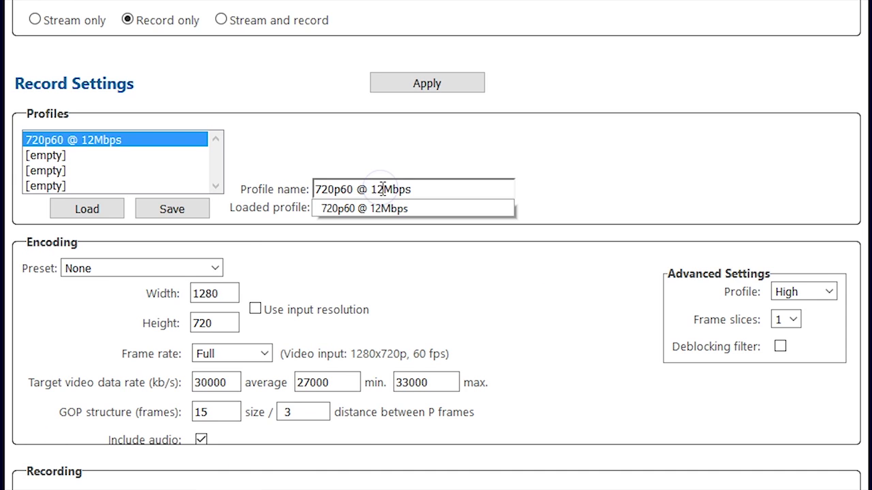
{"action": "key", "text": "BackSpace"}
{"action": "key", "text": "BackSpace"}
{"action": "type", "text": "30Mbps"}
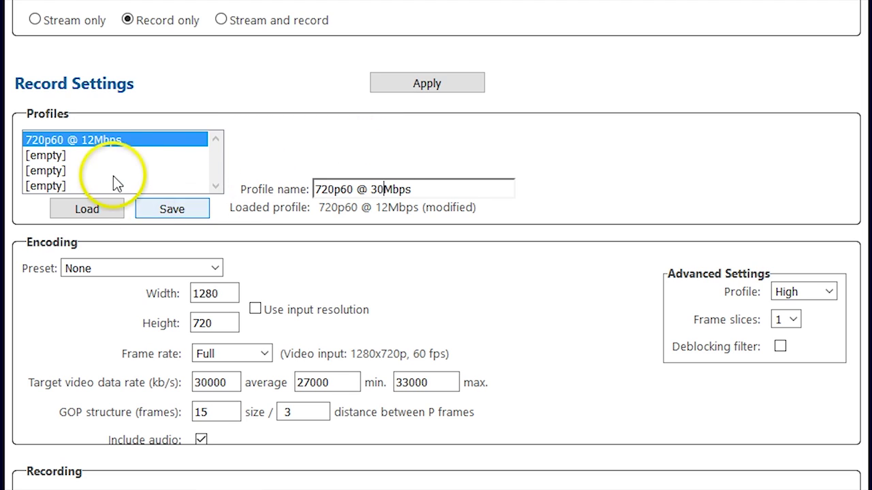
{"action": "left_click", "coordinate": [113, 158]}
{"action": "left_click", "coordinate": [196, 214]}
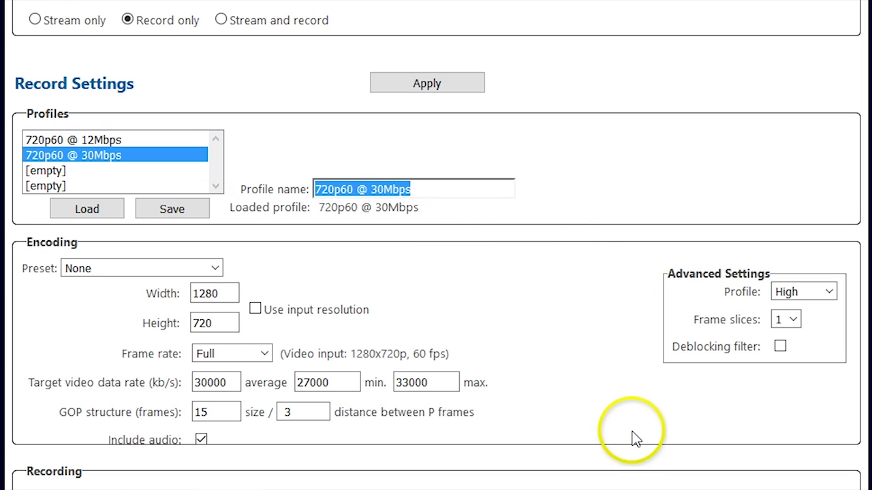
Step: Set the recording file type to MP4 and apply the record settings to the device
{"action": "scroll", "coordinate": [632, 438], "scroll_direction": "down", "scroll_amount": 1}
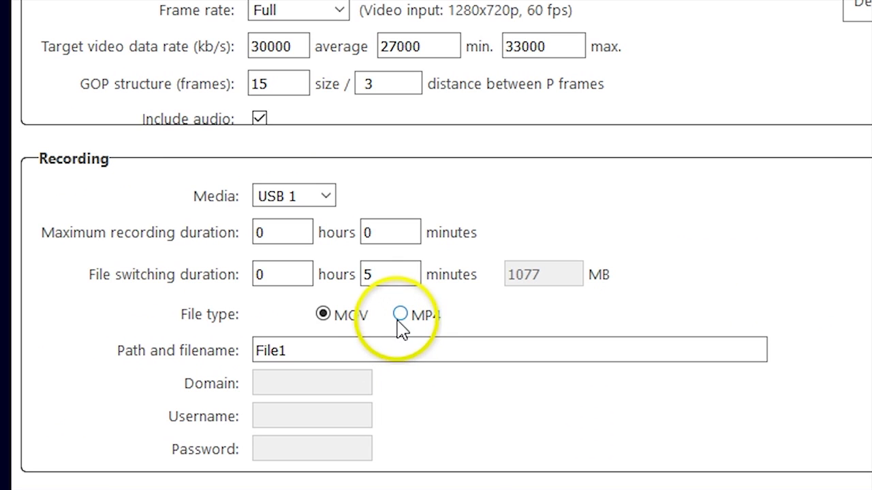
{"action": "left_click", "coordinate": [398, 319]}
{"action": "left_click", "coordinate": [414, 353]}
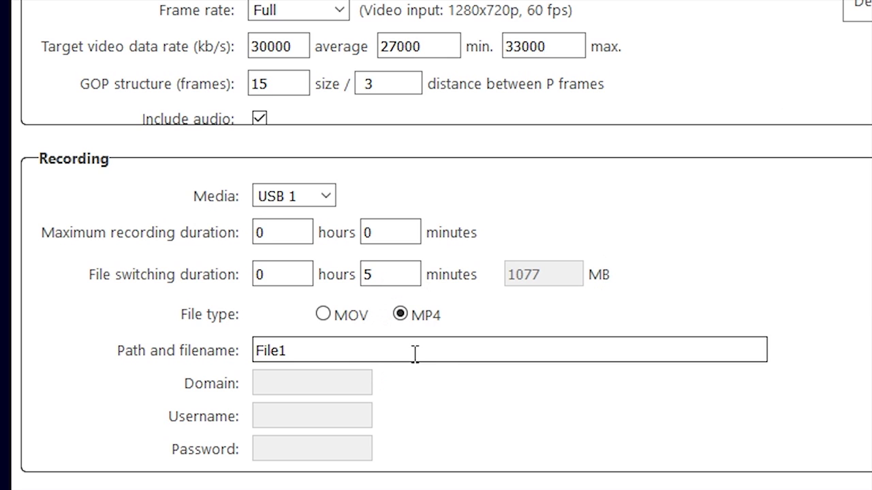
{"action": "left_click", "coordinate": [457, 80]}
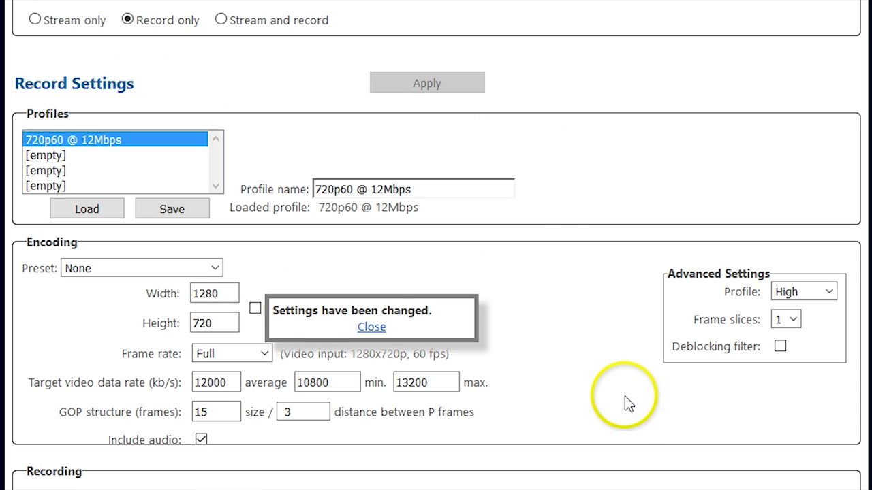
{"action": "left_click", "coordinate": [371, 326]}
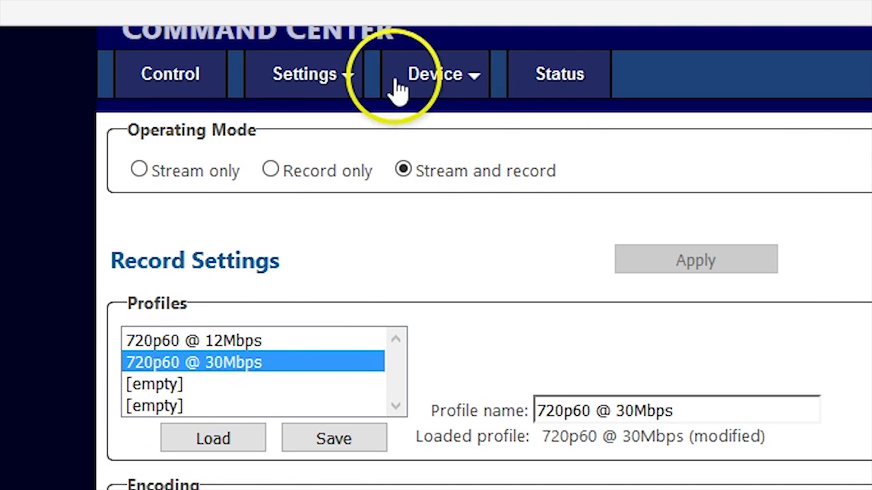
Step: Check the audio source and the 192 kb/s audio bit rate in Audio settings
{"action": "mouse_move", "coordinate": [313, 78]}
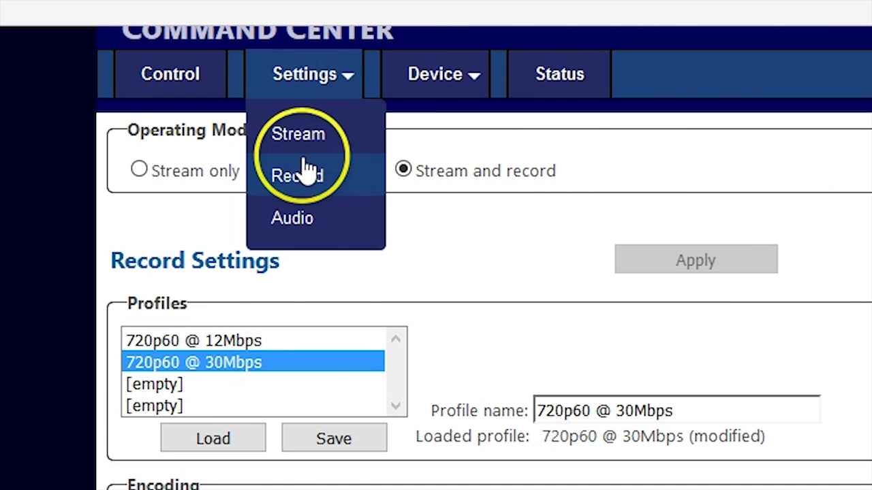
{"action": "left_click", "coordinate": [295, 228]}
{"action": "left_click", "coordinate": [448, 283]}
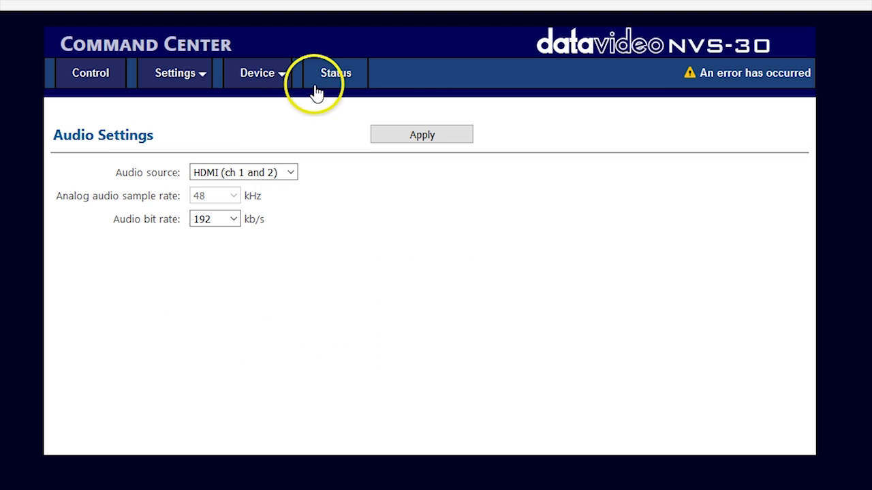
Step: Visit the Device Account page, then review the Status summary of mode, stream and record
{"action": "left_click", "coordinate": [251, 76]}
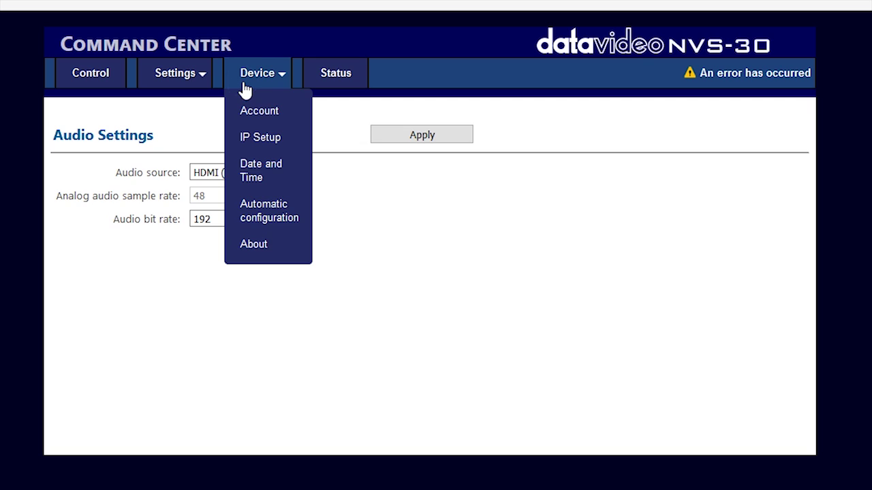
{"action": "left_click", "coordinate": [265, 111]}
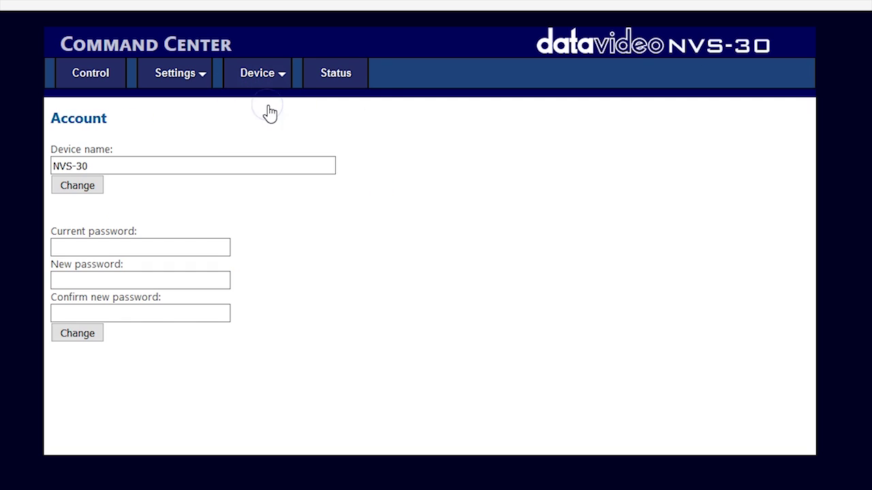
{"action": "left_click", "coordinate": [345, 76]}
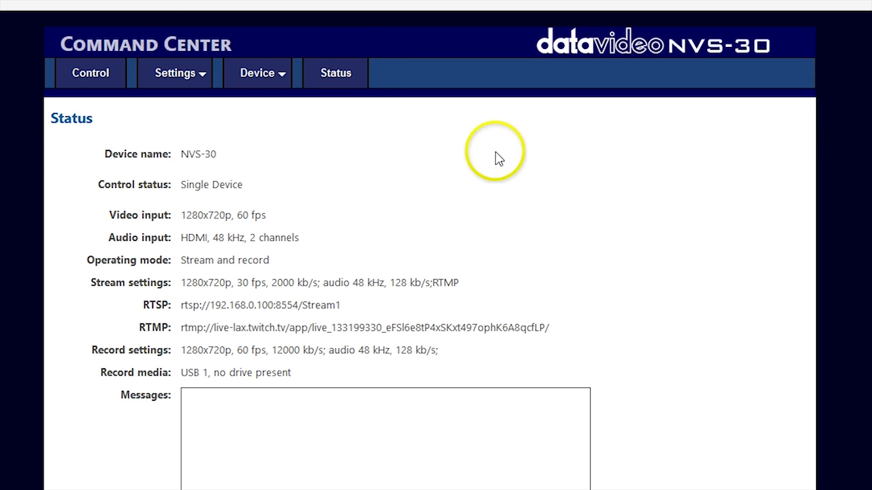
{"action": "left_click", "coordinate": [110, 71]}
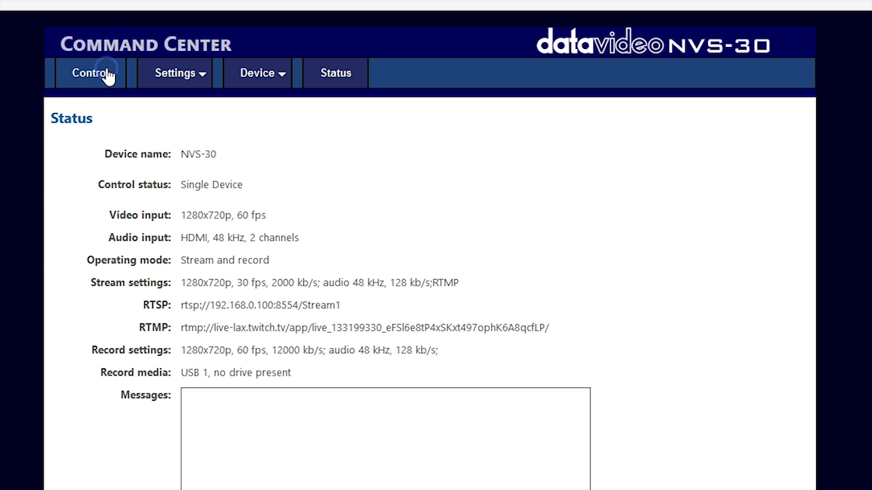